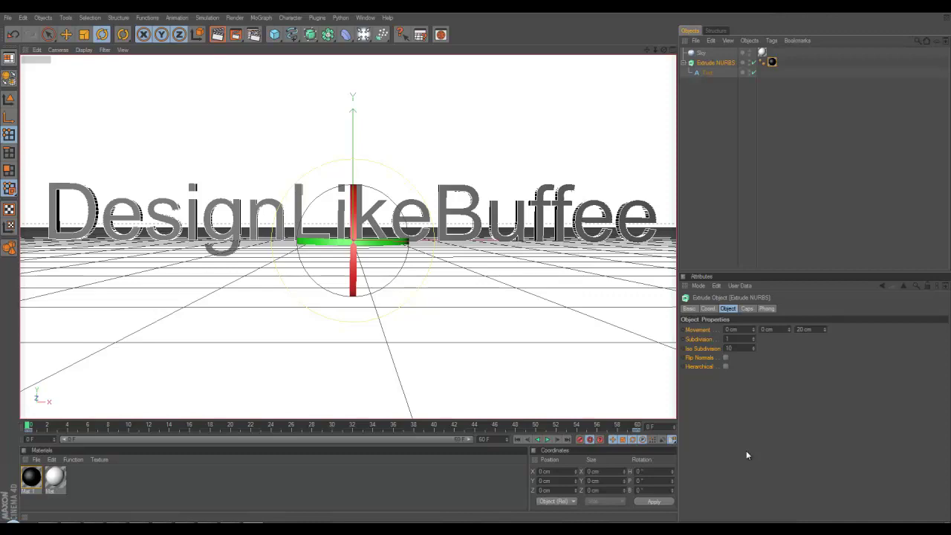
Play the spinning text animation briefly, then rewind the playhead to frame 0.
click(548, 443)
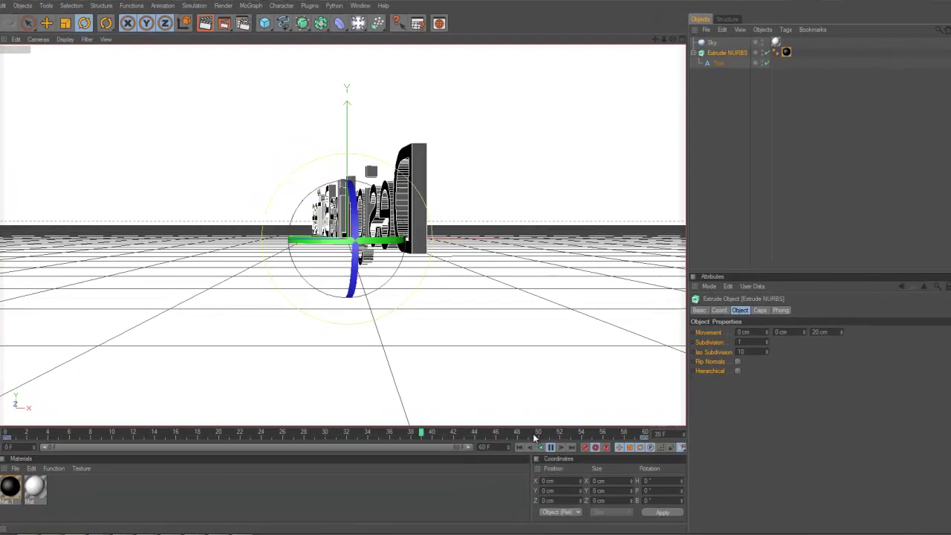
click(550, 447)
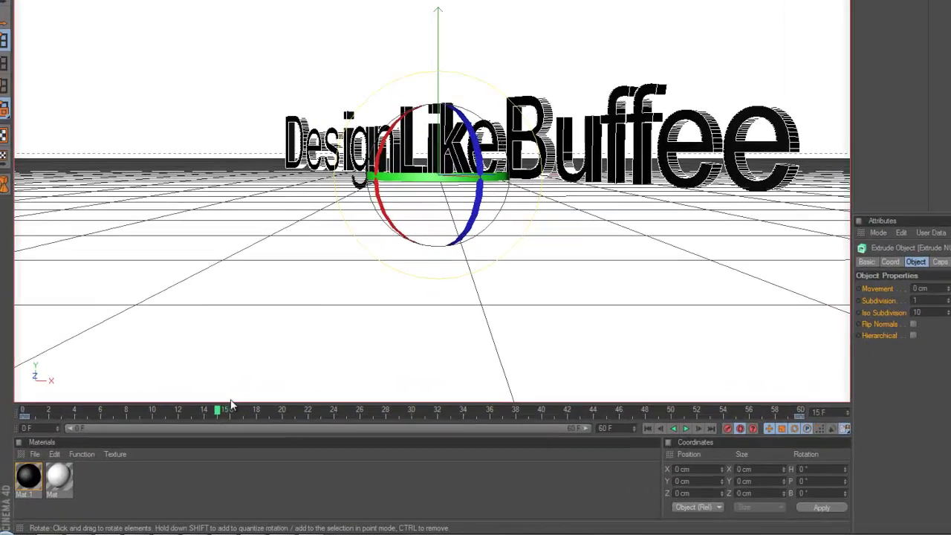
drag(234, 404, 26, 407)
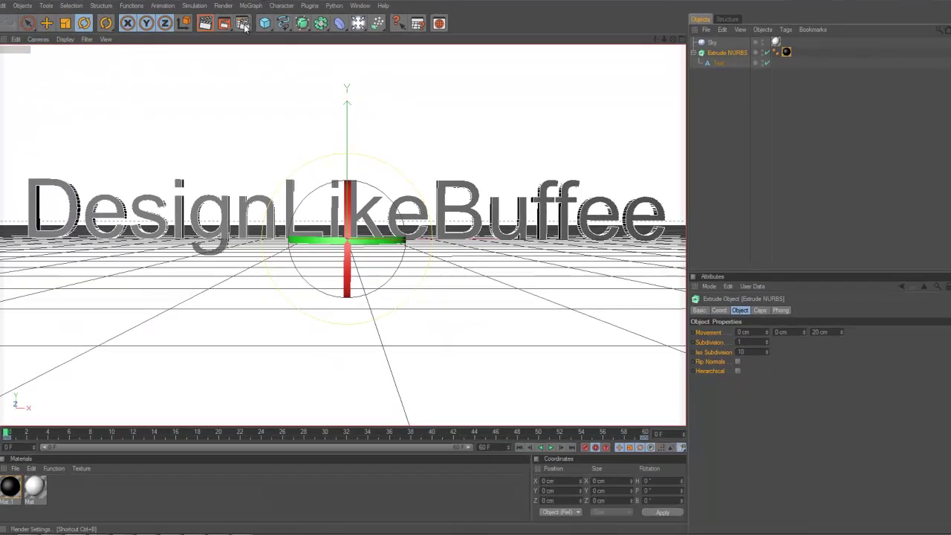
In Render Settings, set the Save format to QuickTime Movie and move to the Output page.
click(243, 23)
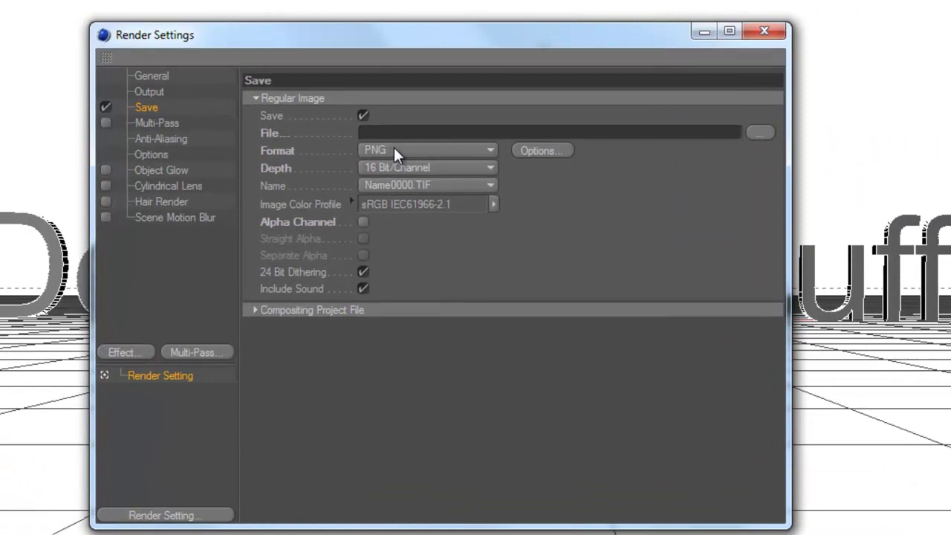
click(393, 149)
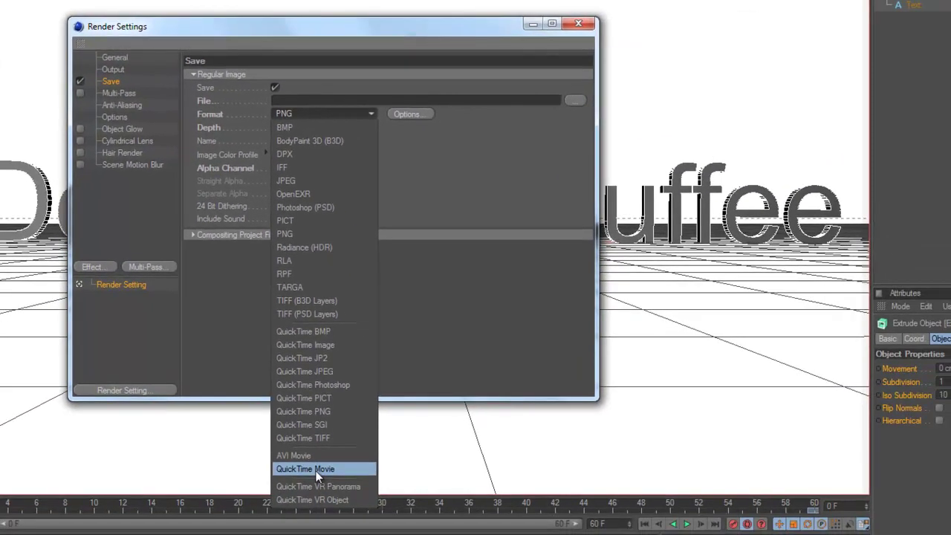
click(317, 471)
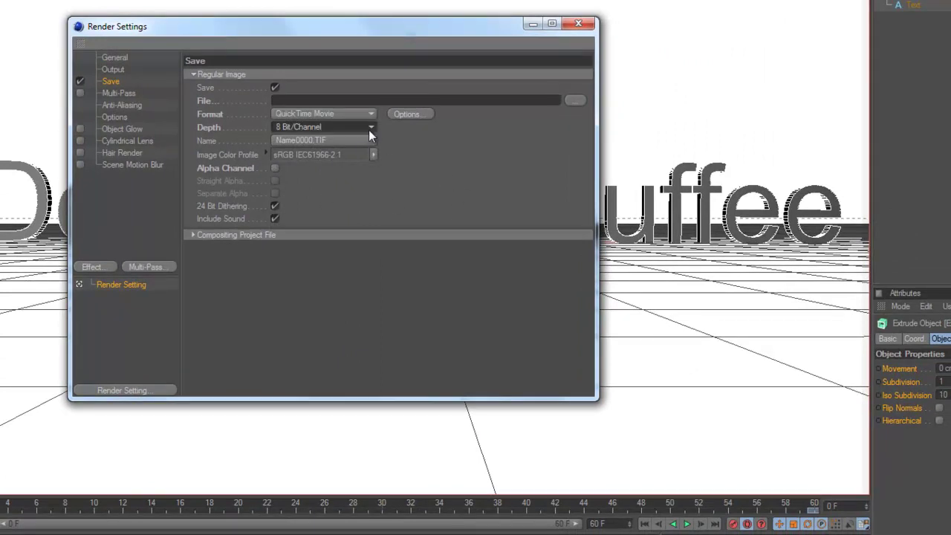
click(112, 69)
Apply the Film/Video HDV/HDTV 720 29.97 preset for 1280 x 720 output at 29.97 fps.
click(199, 75)
mouse_move(217, 114)
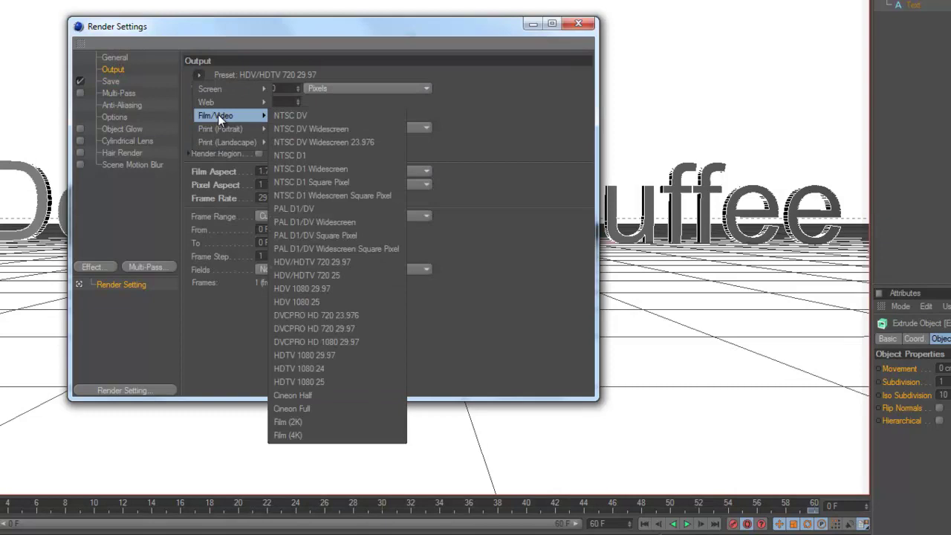
click(332, 261)
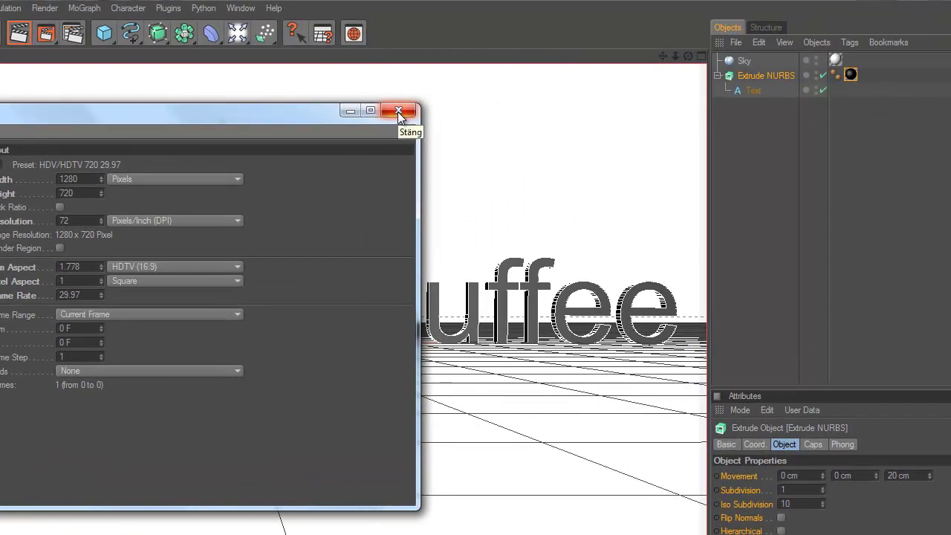
Close Render Settings and set up Make Preview as a full render of all frames at 1280x720.
click(398, 111)
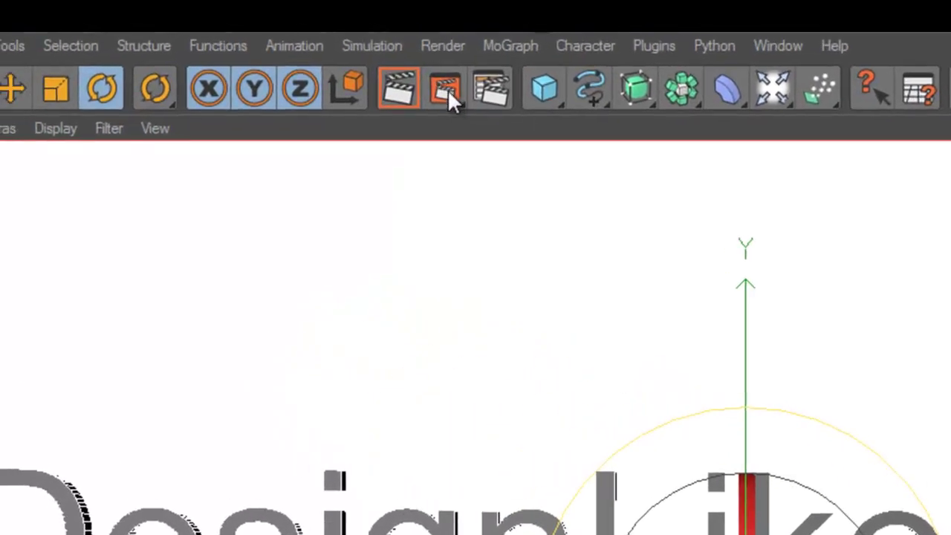
click(447, 89)
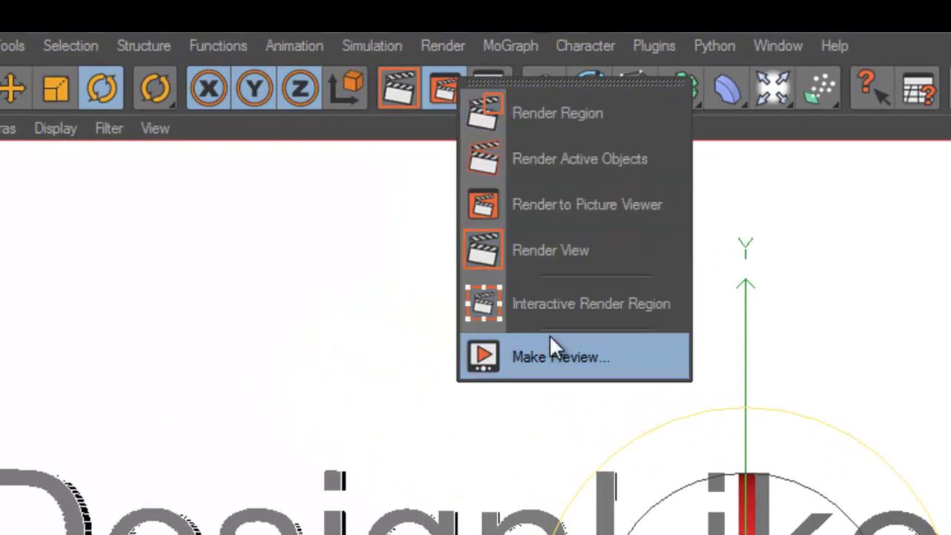
click(557, 357)
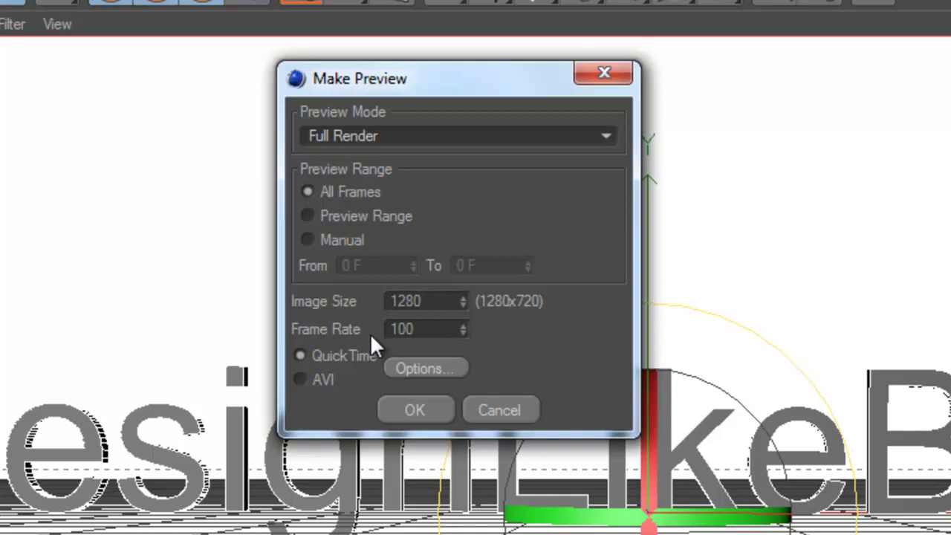
click(422, 333)
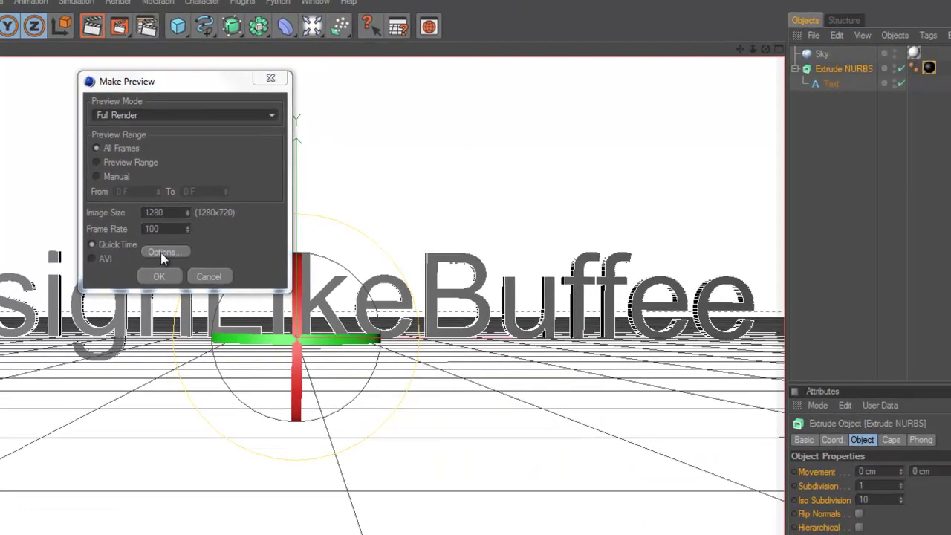
Set the QuickTime compression to 8 frames per second and start calculating the preview.
click(417, 369)
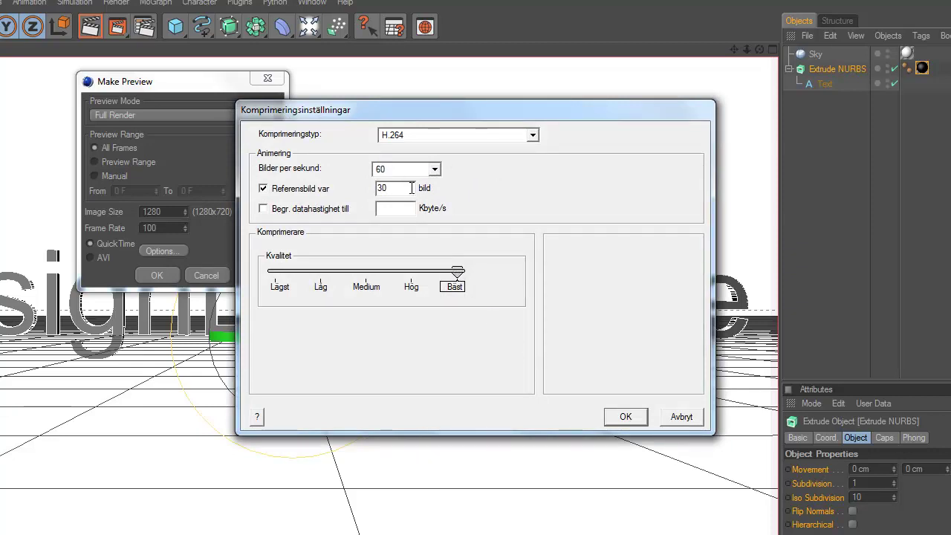
click(427, 170)
click(412, 181)
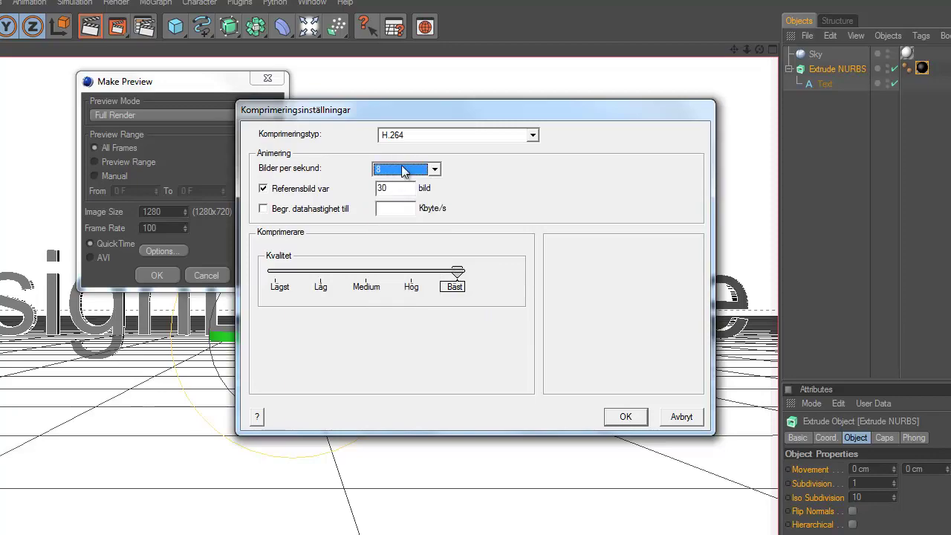
click(626, 417)
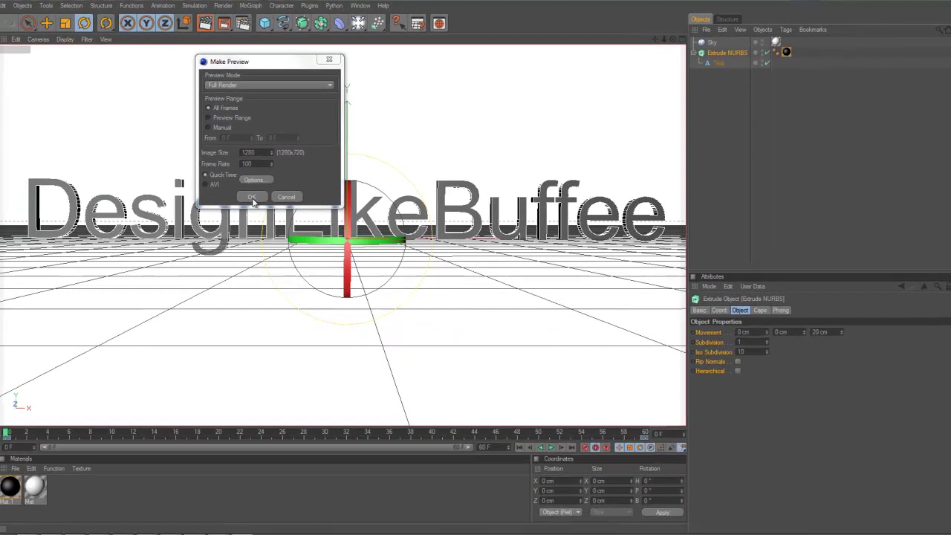
click(205, 236)
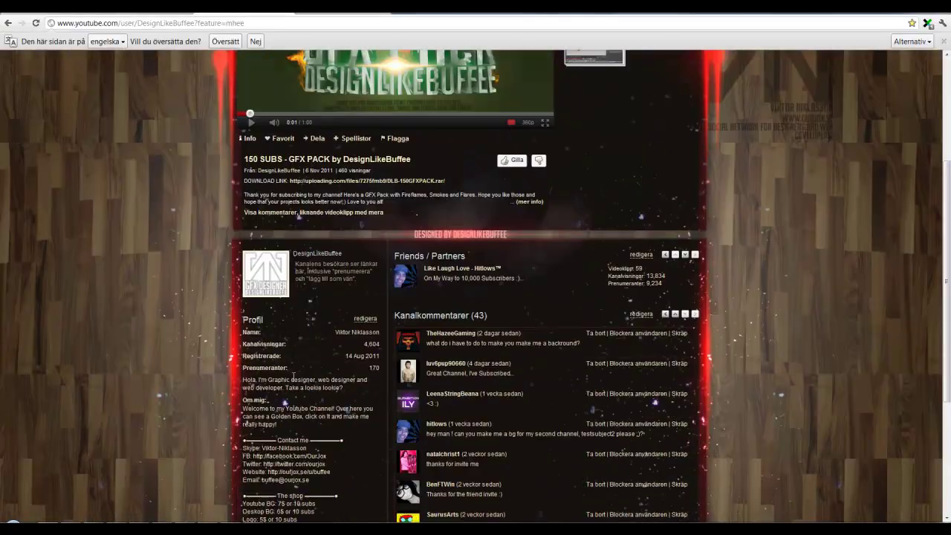
scroll(288, 369, up, 1)
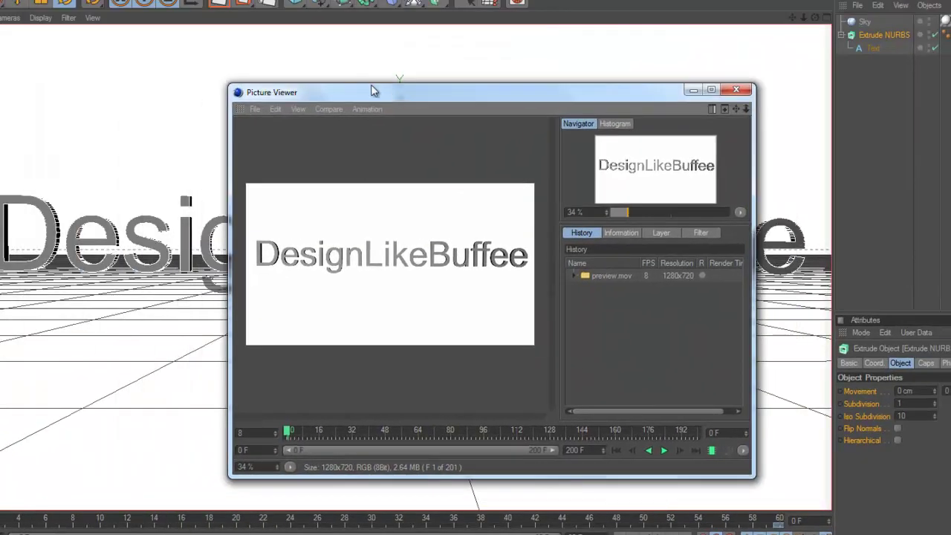
Move the Picture Viewer with the finished preview.mov up and left into view.
drag(373, 91, 322, 73)
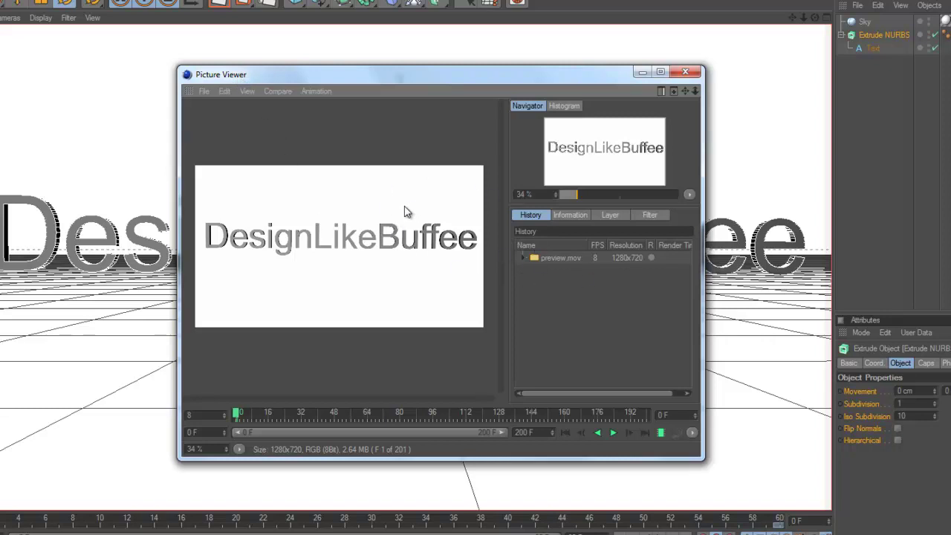
Save the preview as a QuickTime Movie animation at 8 bits/channel, frames 0–200.
click(204, 92)
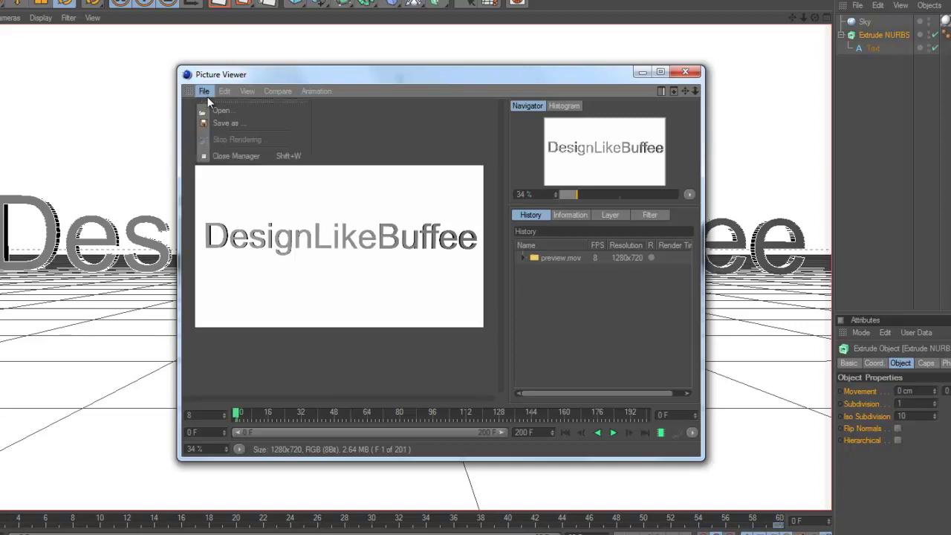
click(225, 123)
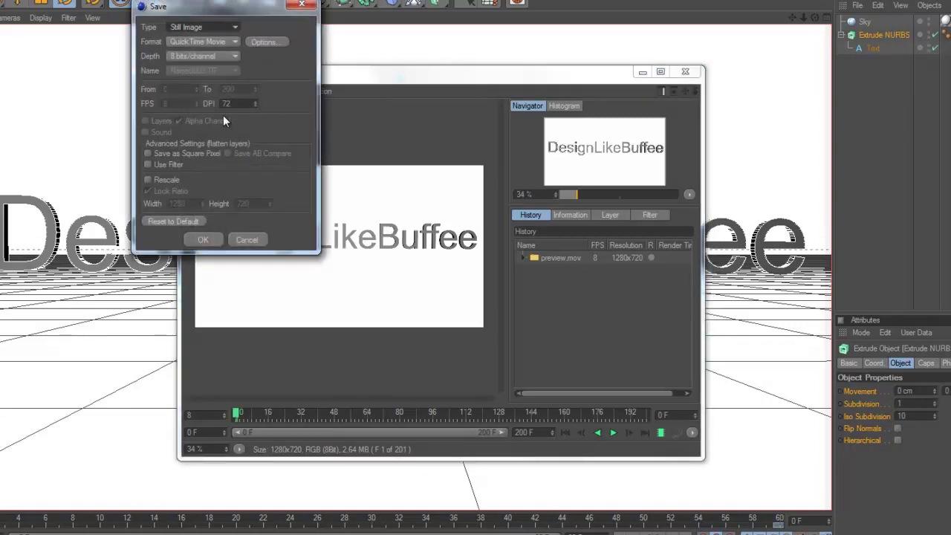
click(210, 57)
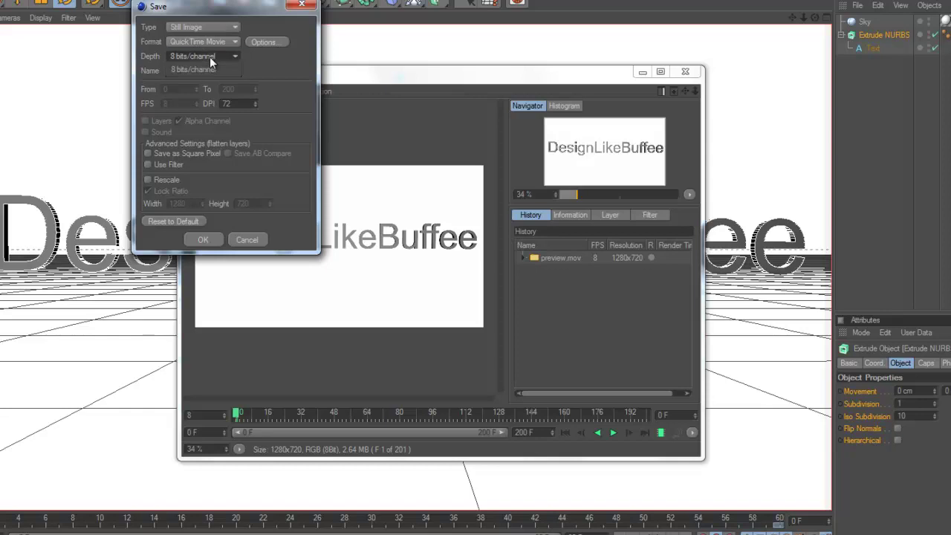
click(209, 56)
click(217, 27)
click(197, 52)
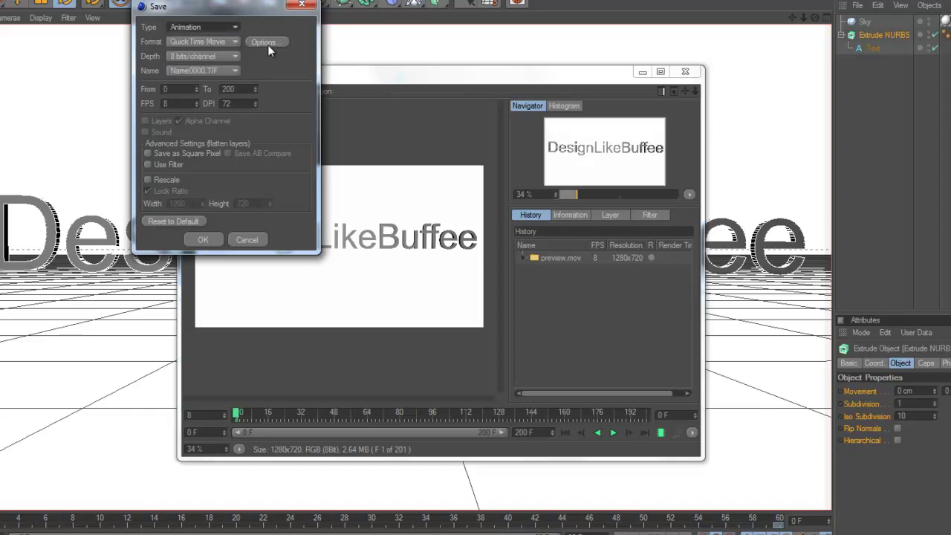
click(201, 241)
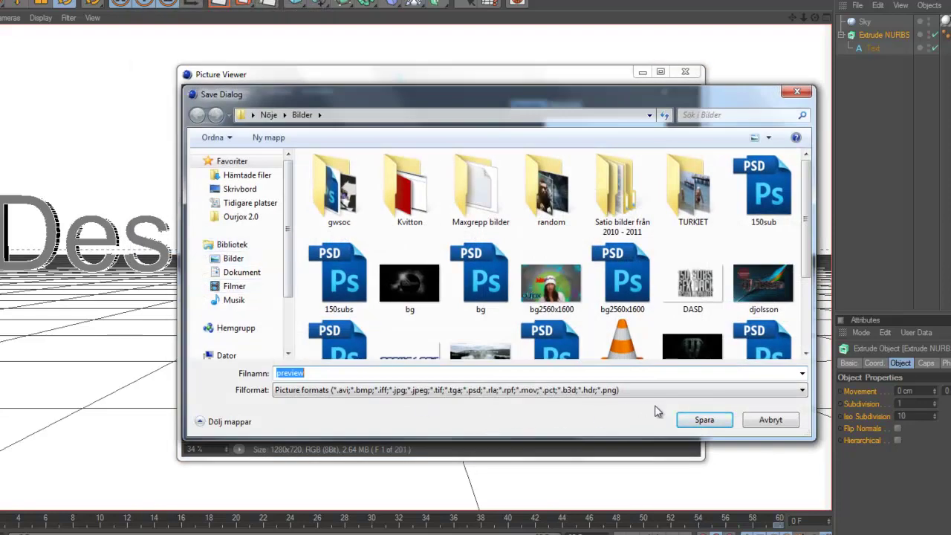
Save the movie as preview in Bilder, overwriting the existing file.
click(691, 421)
click(606, 357)
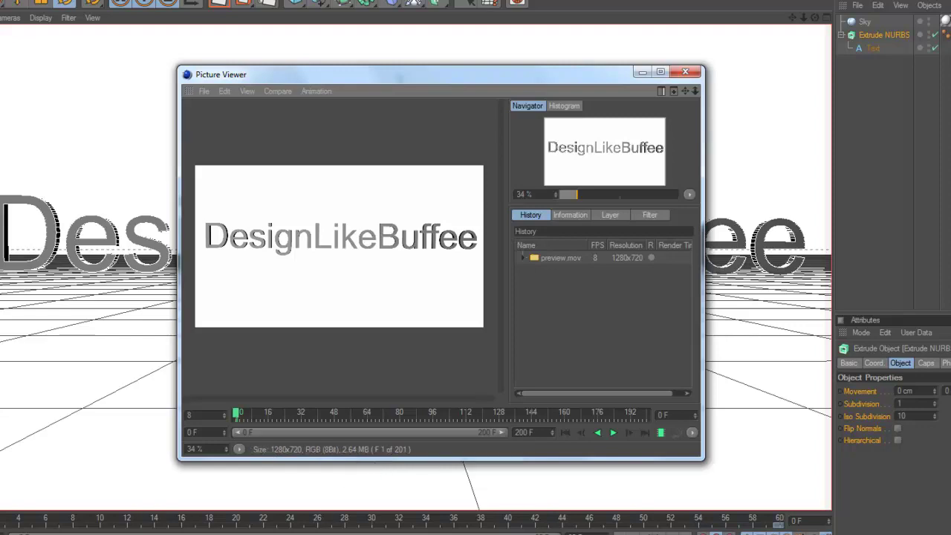
In Explorer, go into the Bilder folder under Nöje and scroll down its list.
key(alt+Tab)
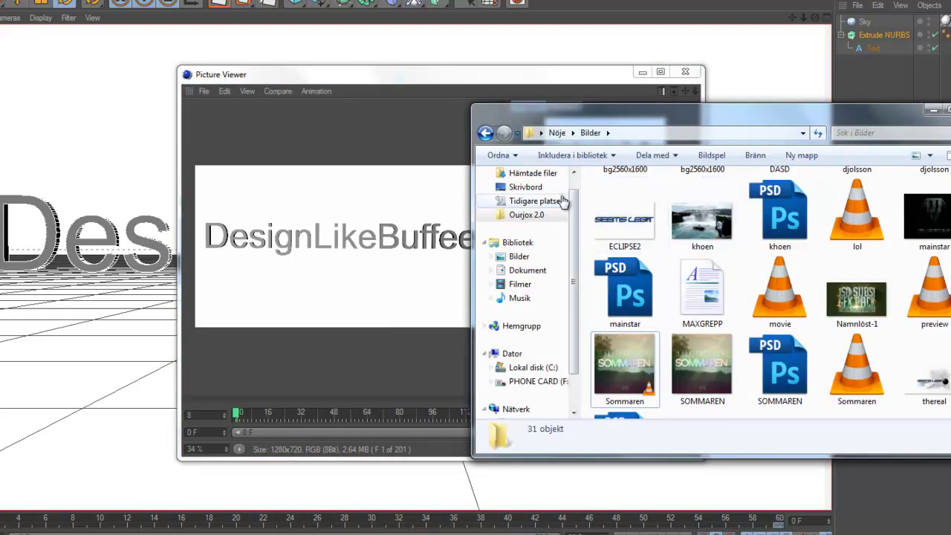
click(556, 134)
double_click(699, 204)
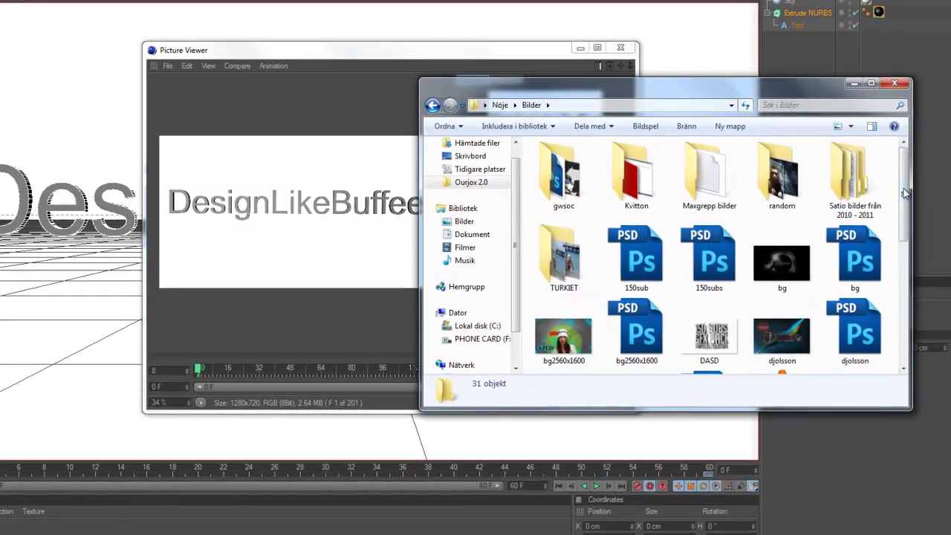
drag(905, 193, 904, 297)
Play the 24.9 MB preview video in VLC, pause it, then quit VLC.
click(867, 240)
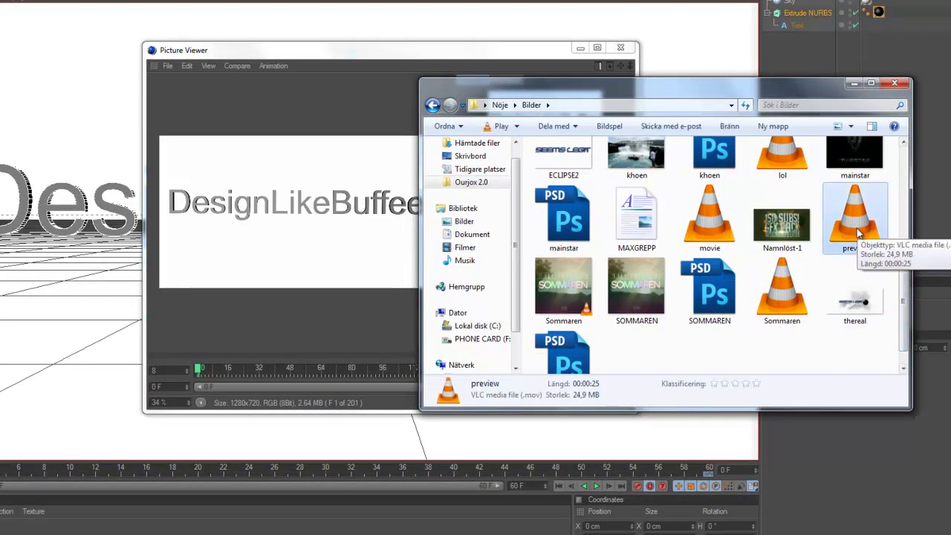
double_click(858, 233)
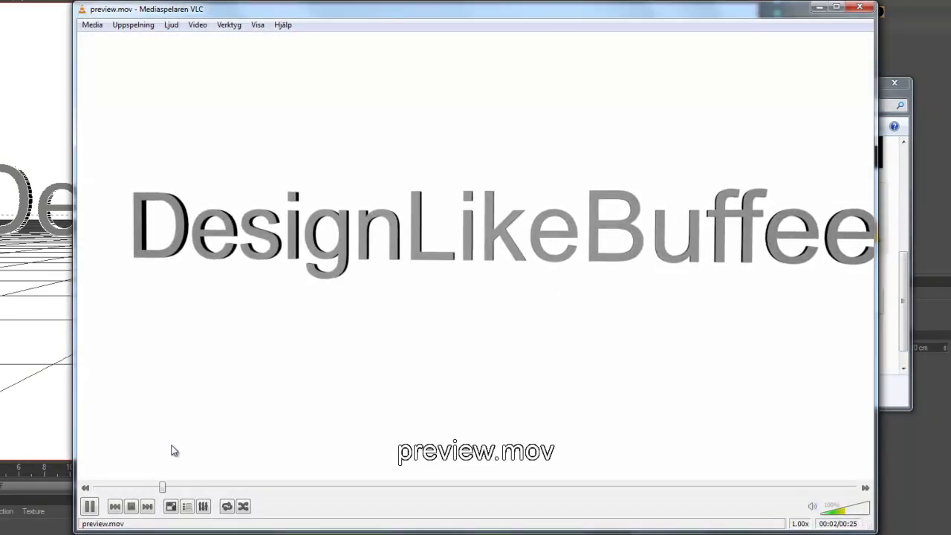
click(90, 509)
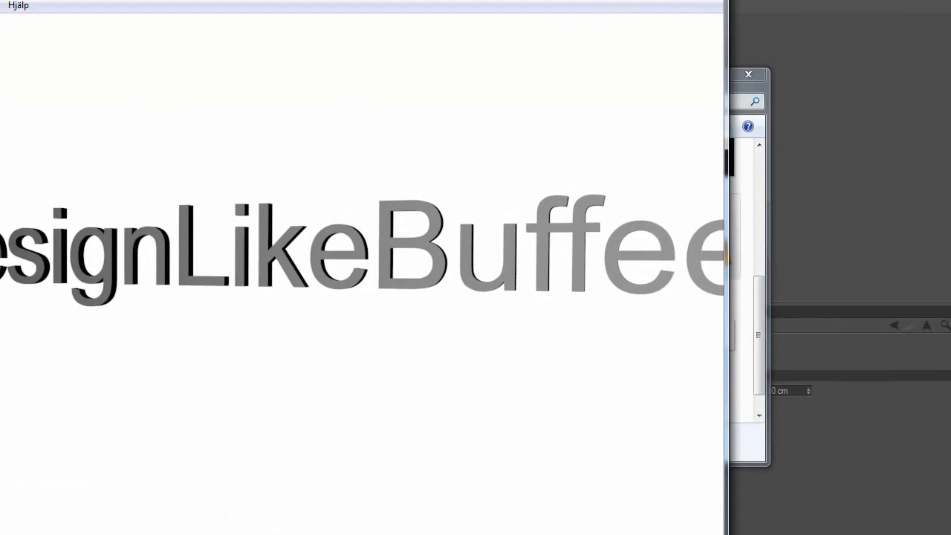
key(ctrl+q)
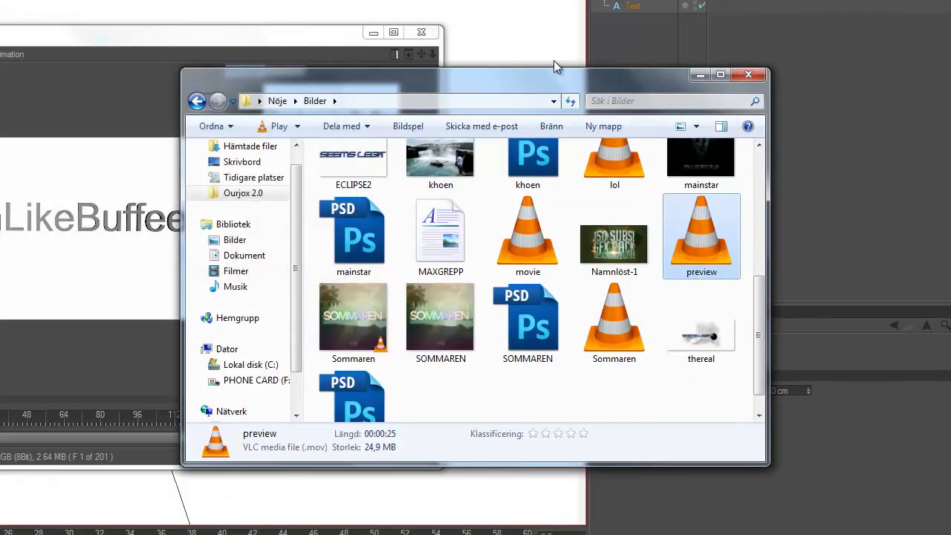
Close the Explorer window to return to Cinema 4D's Picture Viewer.
click(745, 76)
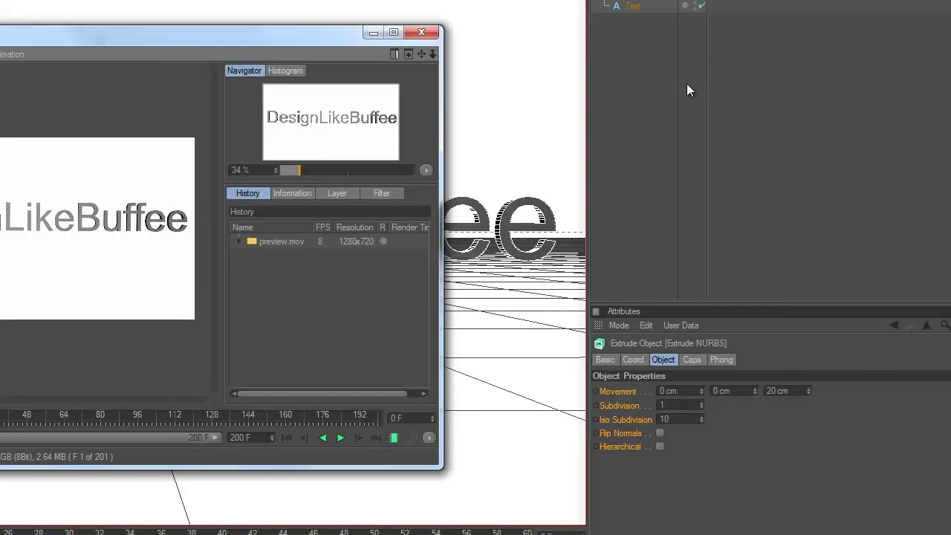